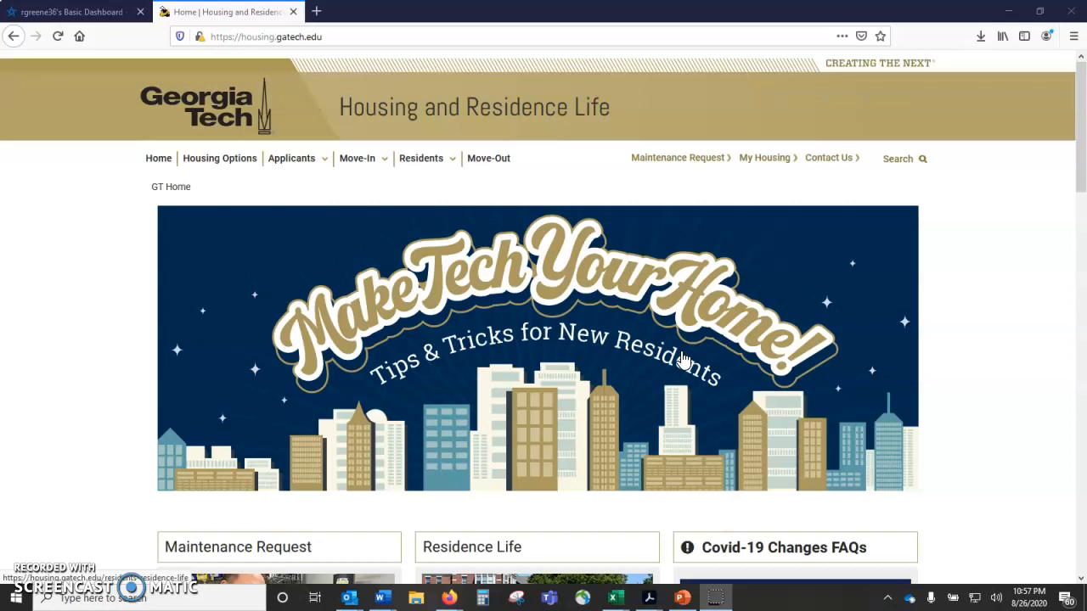
# Step: Go to My Housing from the Housing and Residence Life site and open the Admin Form
pyautogui.click(396, 37)
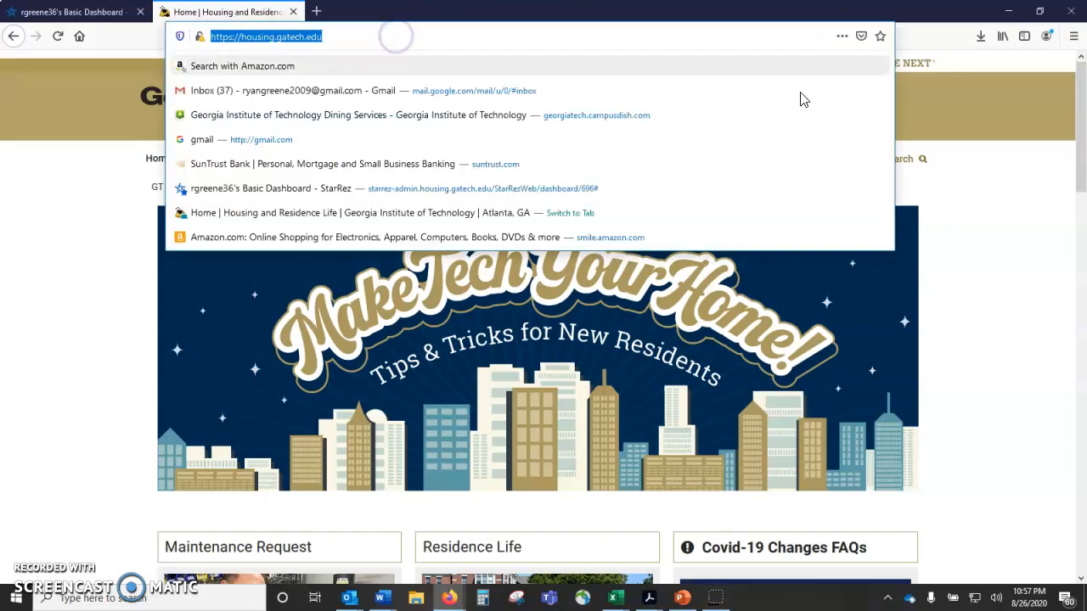
pyautogui.click(960, 228)
pyautogui.click(758, 163)
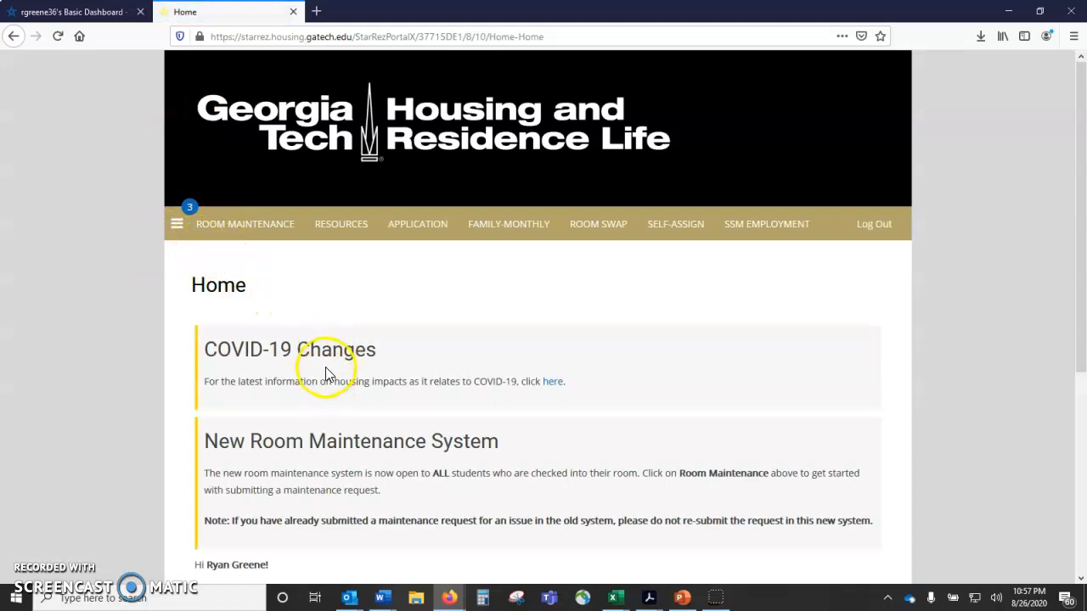
pyautogui.scroll(-4, 324, 374)
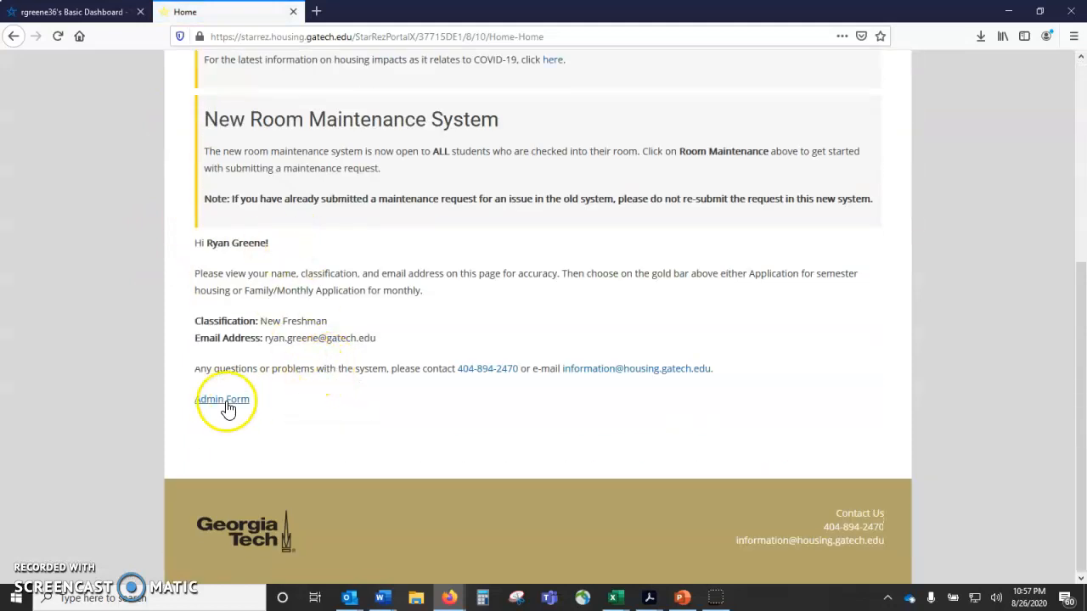
pyautogui.click(217, 409)
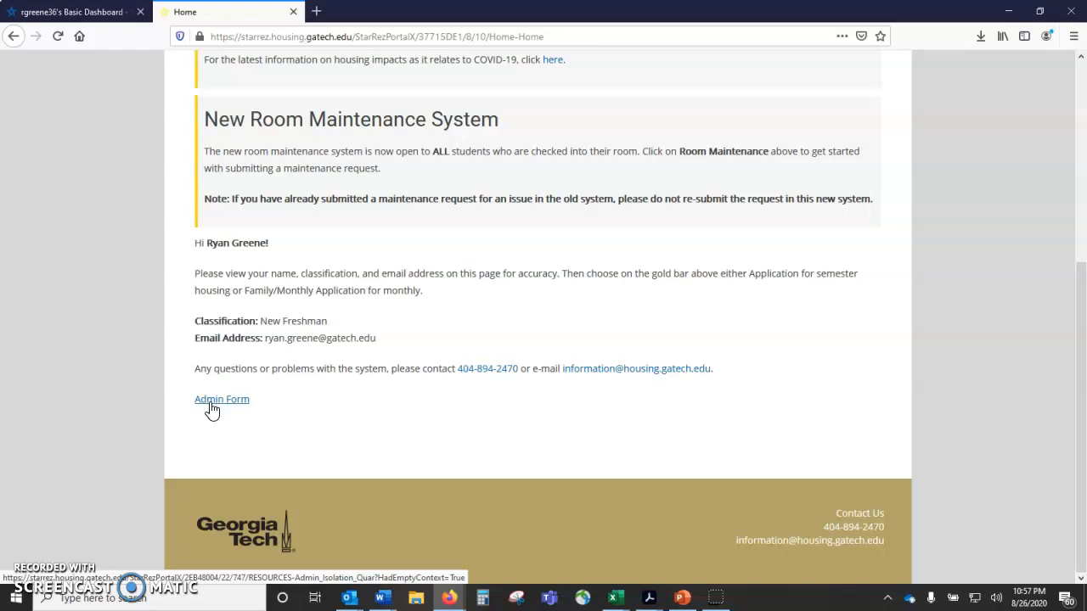
pyautogui.click(222, 409)
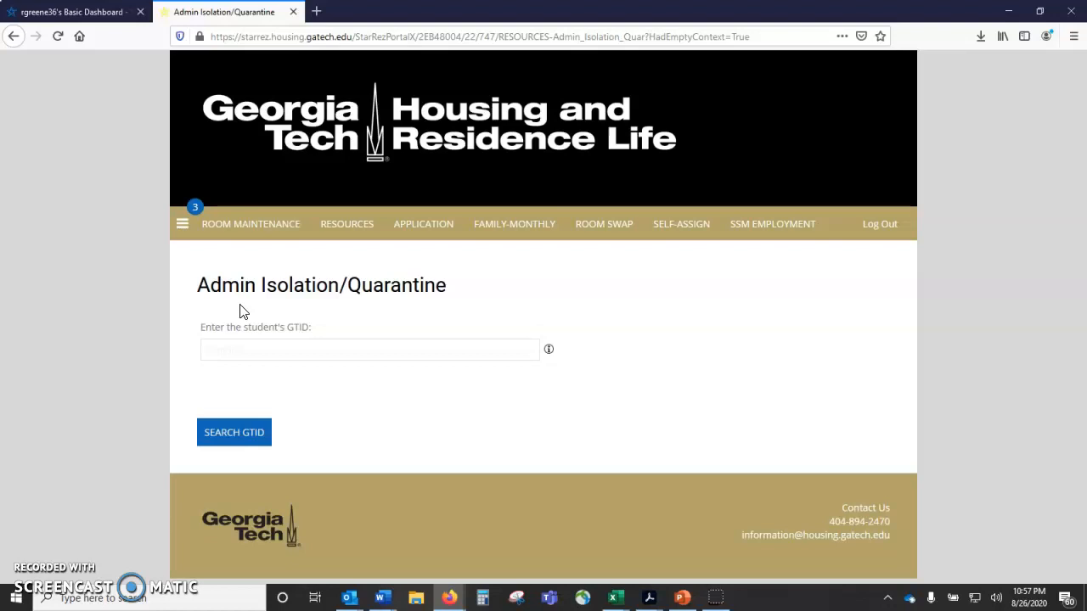
# Step: Enter the student's GTID on the Admin Isolation/Quarantine page and search for the record
pyautogui.click(357, 349)
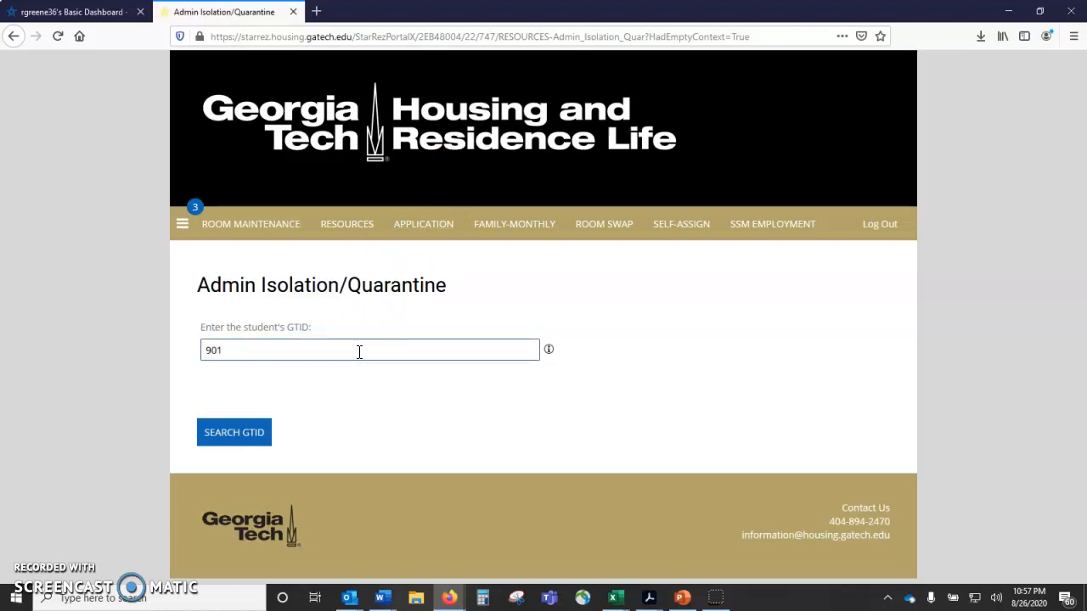
pyautogui.click(203, 436)
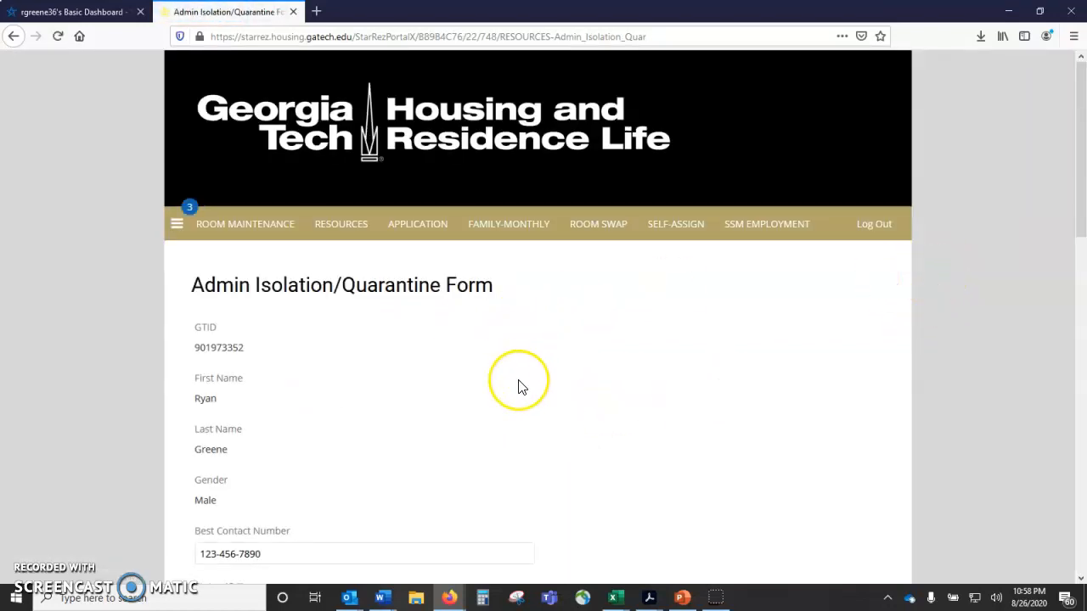
# Step: Review the student's identity details and Best Contact Number, and look through the Status (Q/I) choices
pyautogui.scroll(-1, 520, 384)
pyautogui.scroll(-1, 521, 384)
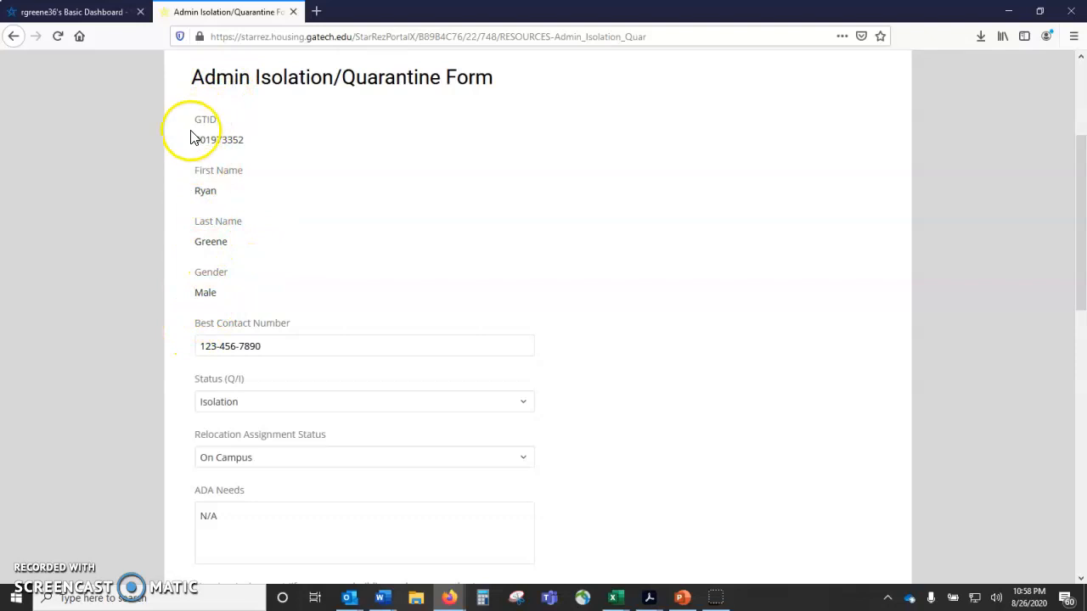
pyautogui.scroll(-1, 242, 259)
pyautogui.click(287, 276)
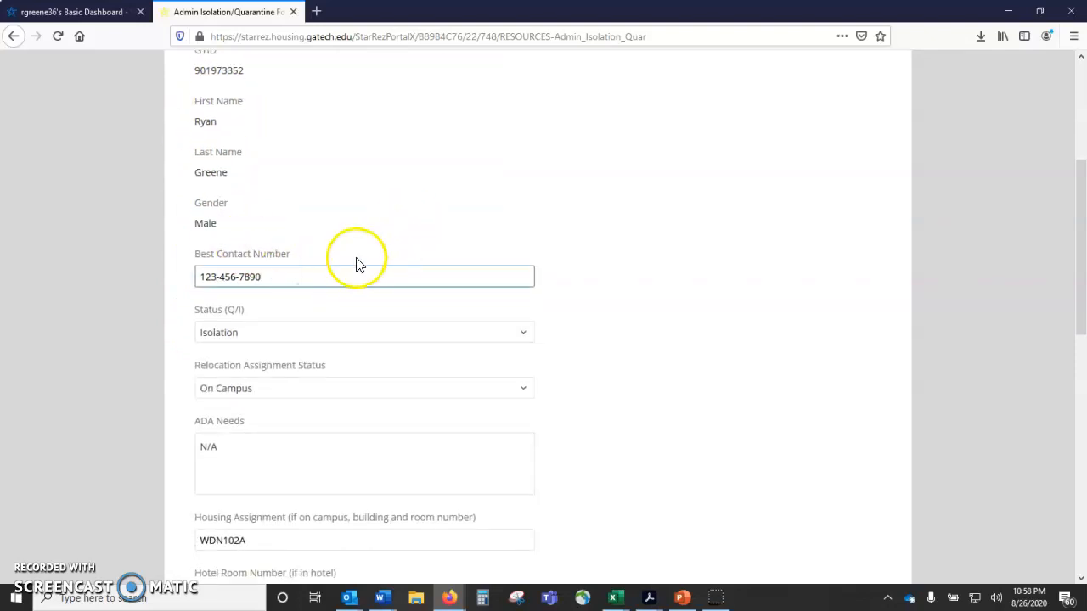
pyautogui.scroll(-2, 355, 265)
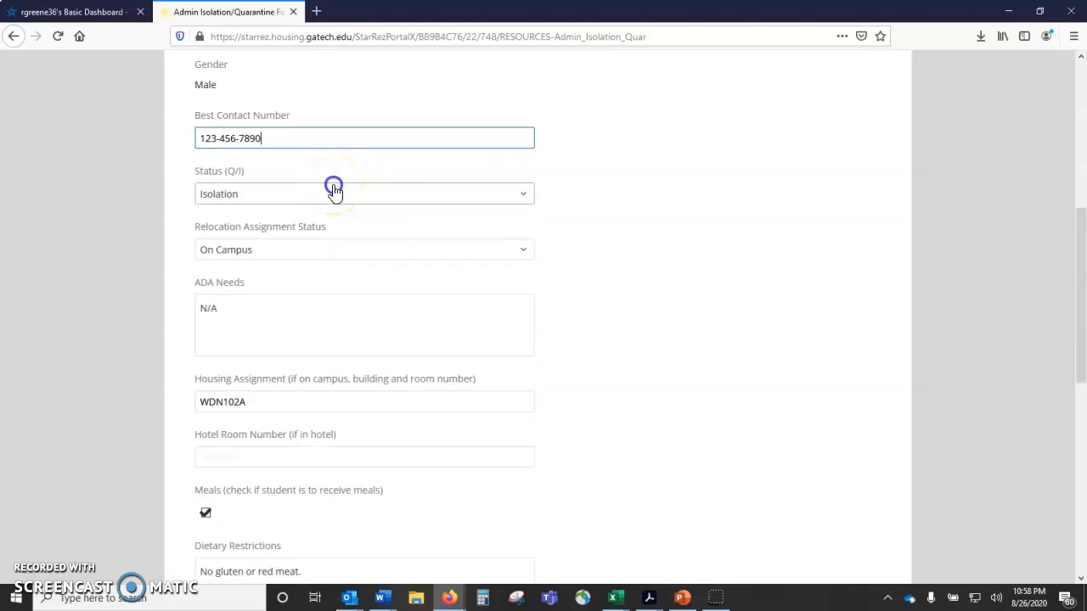
pyautogui.click(335, 194)
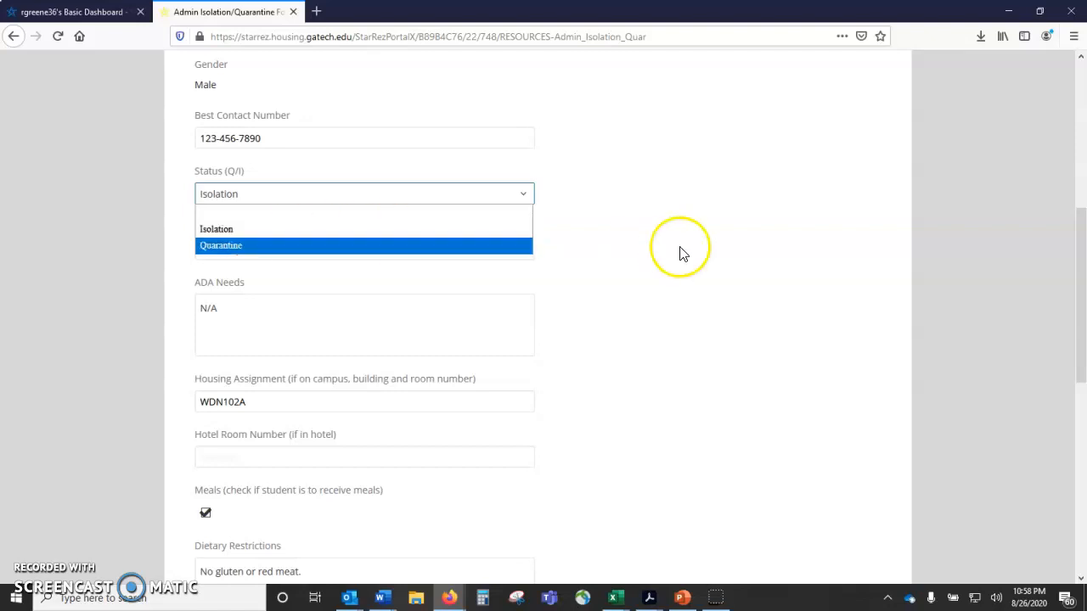
pyautogui.click(641, 251)
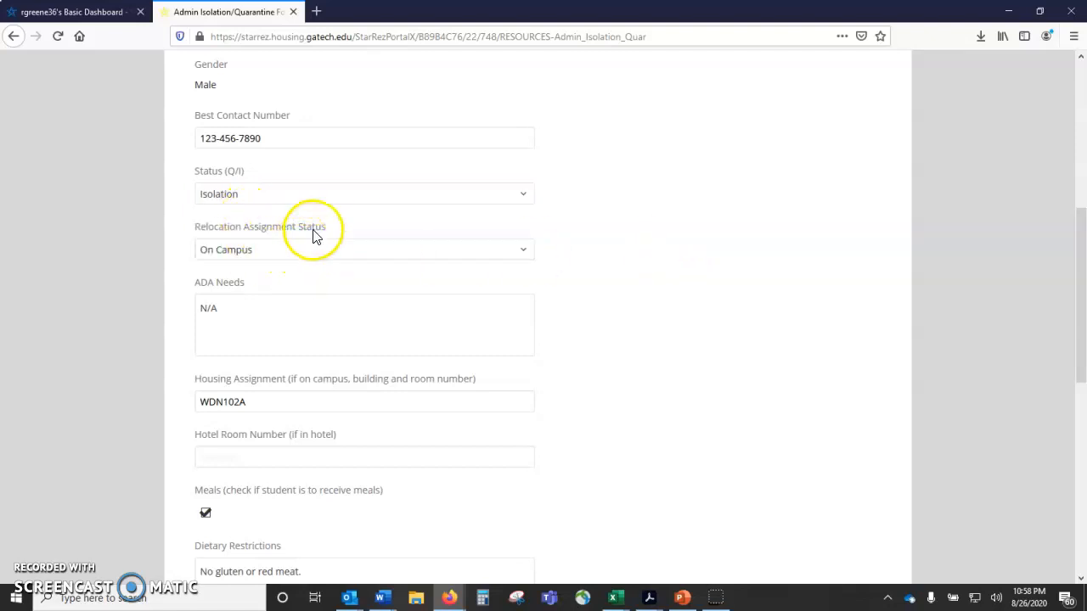
# Step: Choose On Campus as the student's Relocation Assignment Status
pyautogui.click(242, 250)
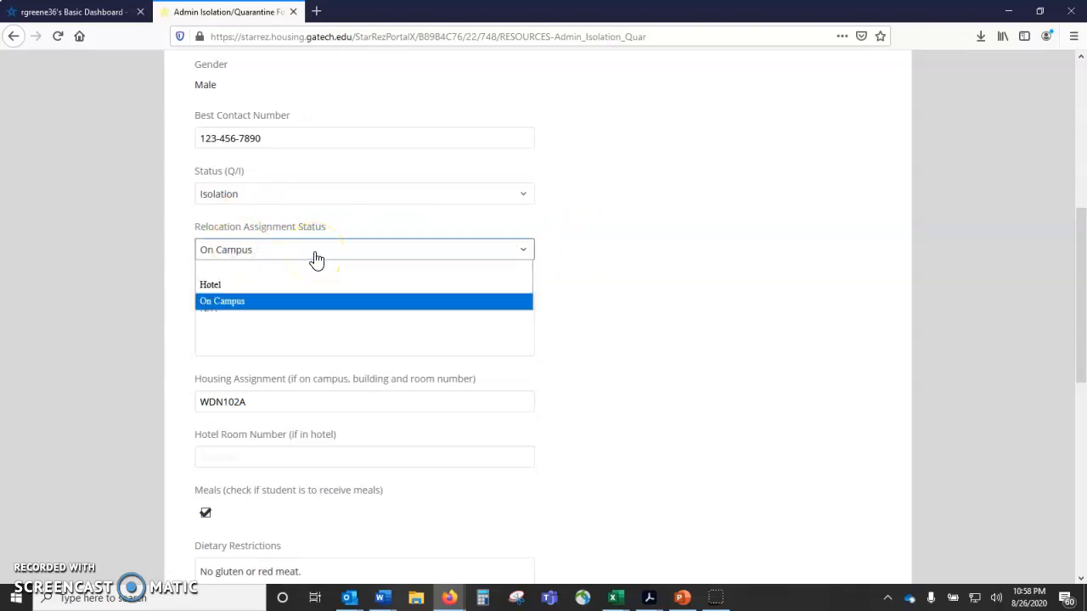
pyautogui.click(241, 290)
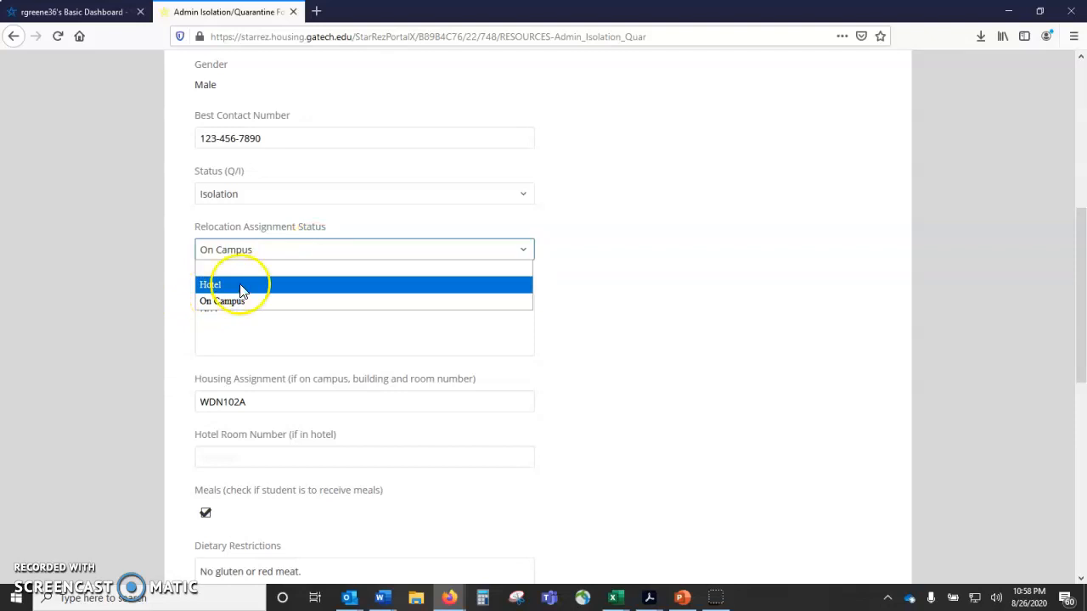
pyautogui.click(241, 301)
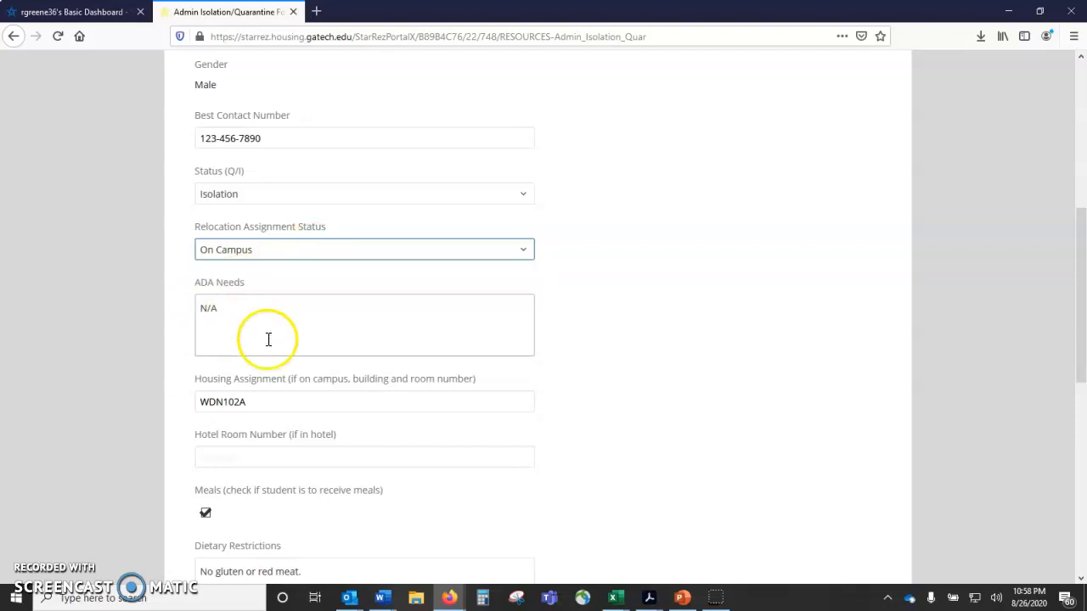
# Step: Review the ADA Needs field and the building and room parts of the Housing Assignment entry
pyautogui.click(332, 310)
pyautogui.scroll(-2, 371, 301)
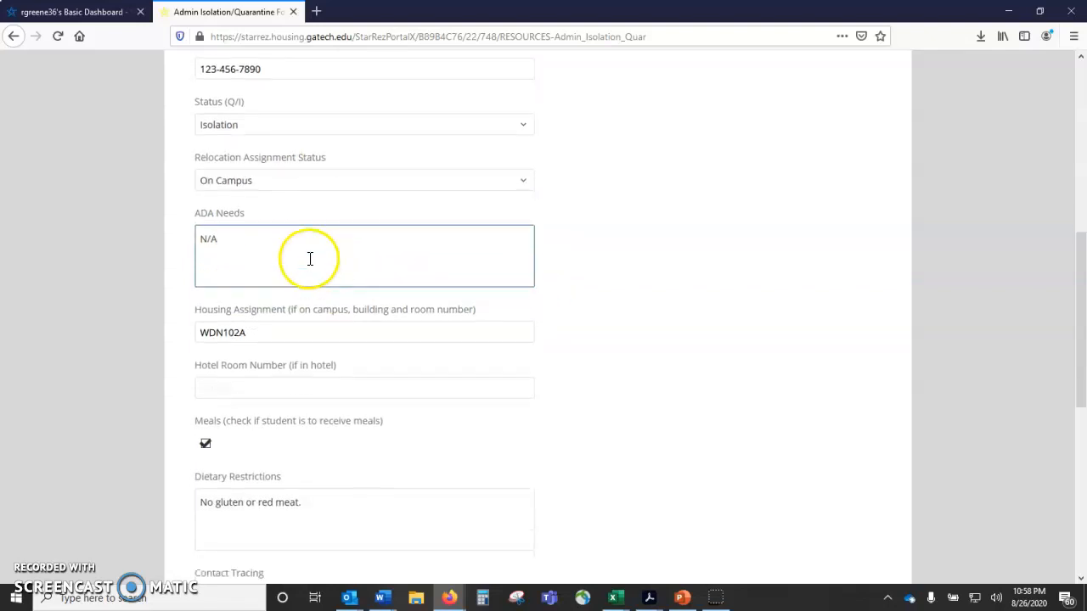
pyautogui.scroll(-1, 308, 257)
pyautogui.scroll(-2, 307, 257)
pyautogui.click(270, 195)
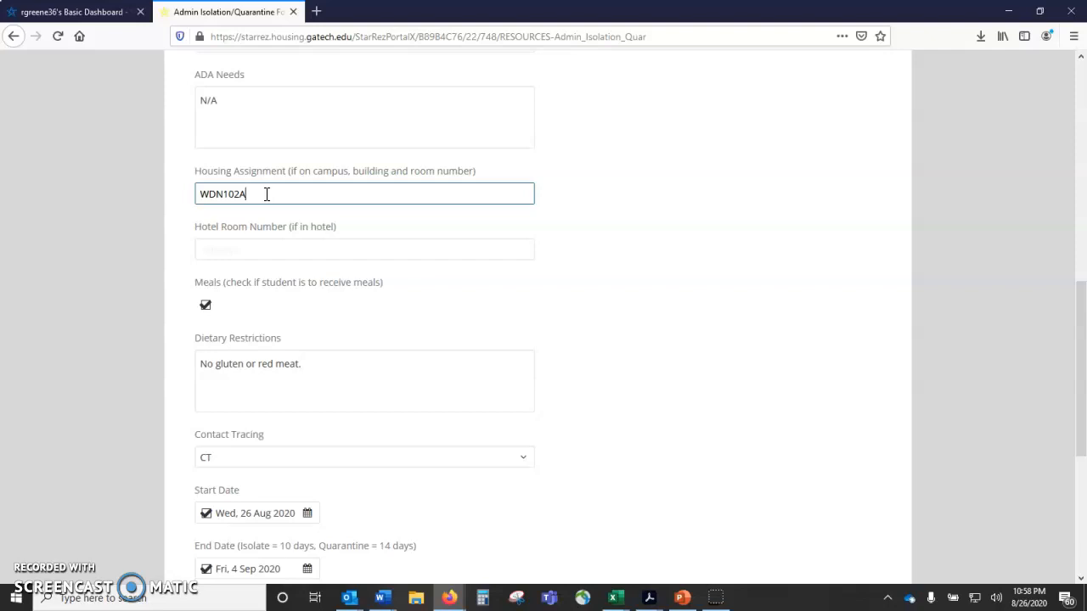
pyautogui.click(266, 195)
pyautogui.moveTo(223, 194); pyautogui.dragTo(177, 194)
pyautogui.click(220, 194)
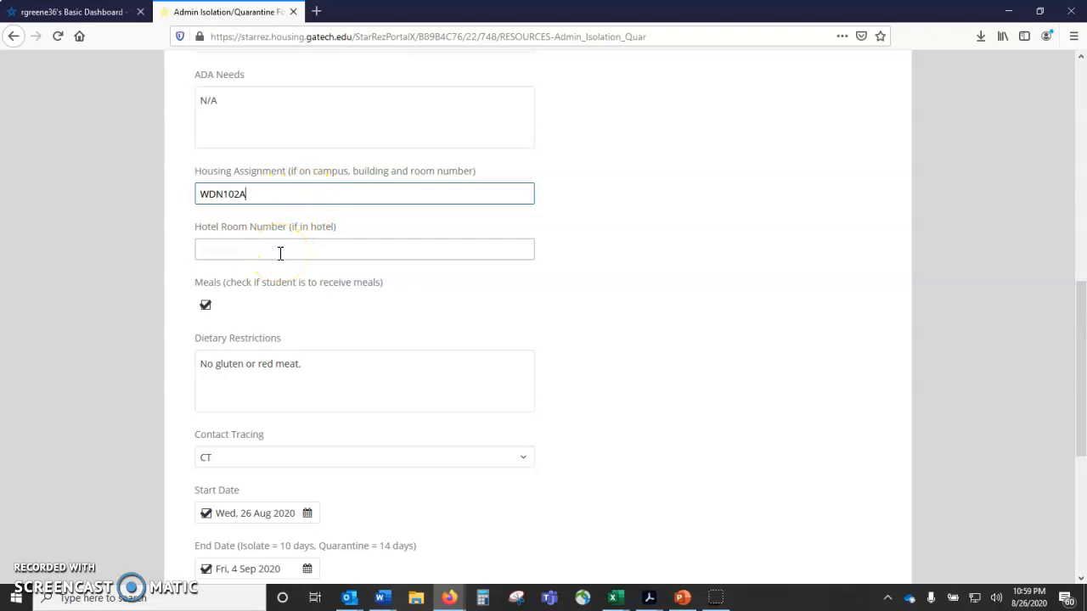
# Step: Look at the Relocation Assignment Status choices again and examine the Hotel Room Number field
pyautogui.scroll(3, 288, 246)
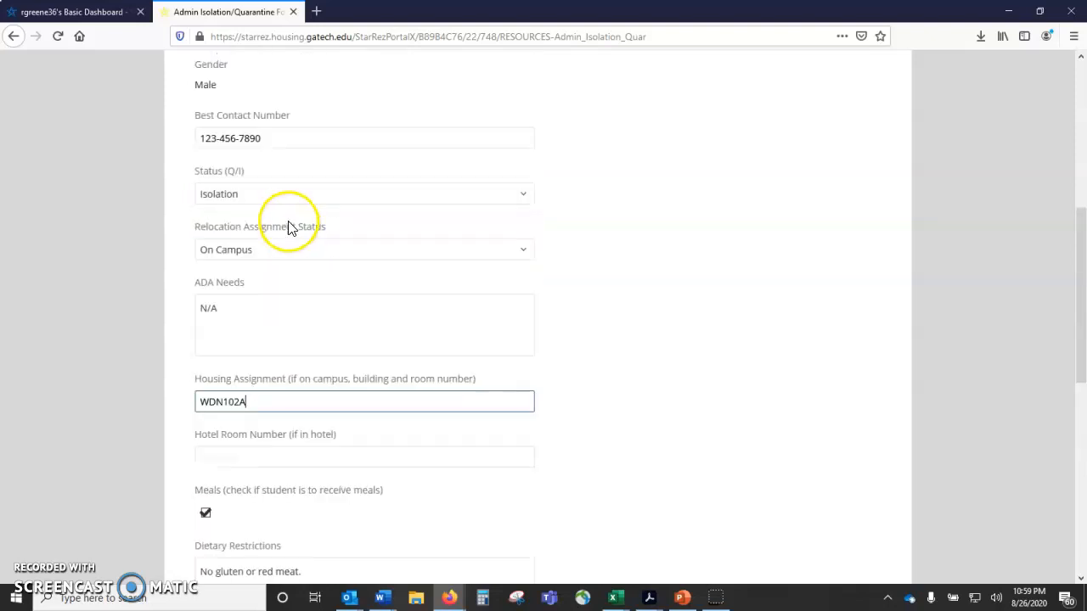
pyautogui.click(270, 250)
pyautogui.click(585, 245)
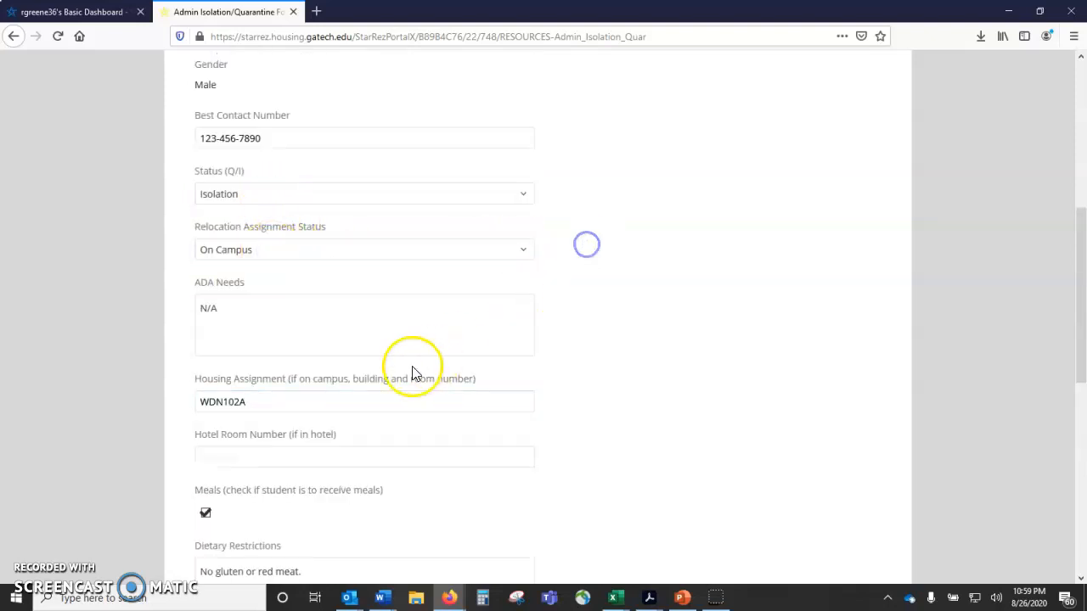
pyautogui.scroll(-2, 415, 369)
pyautogui.click(209, 315)
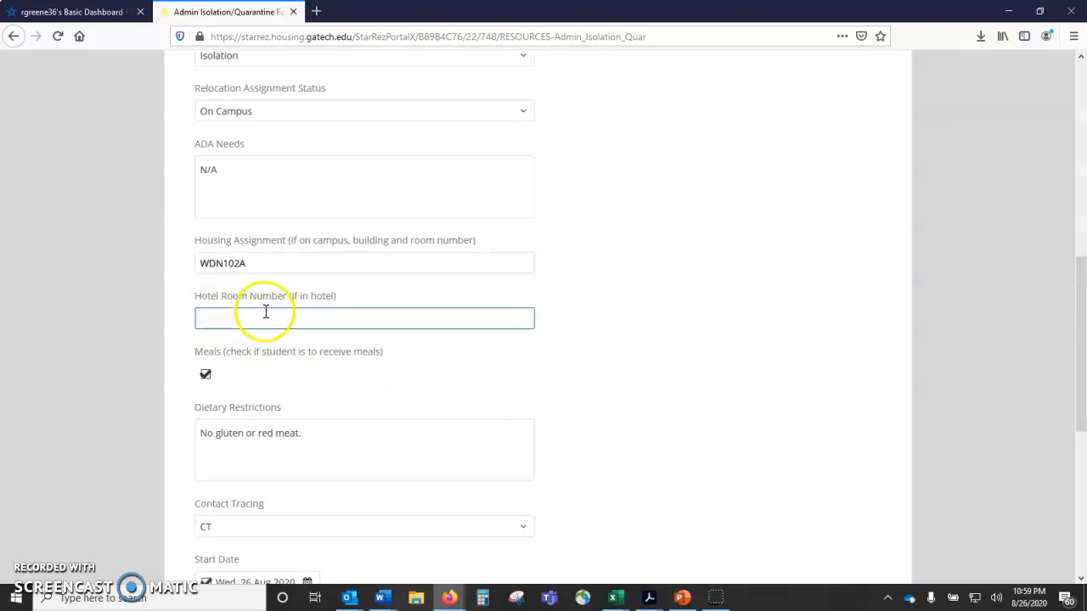
# Step: Examine the Meals option and highlight the address of the student meal plan opt out link
pyautogui.scroll(-2, 271, 310)
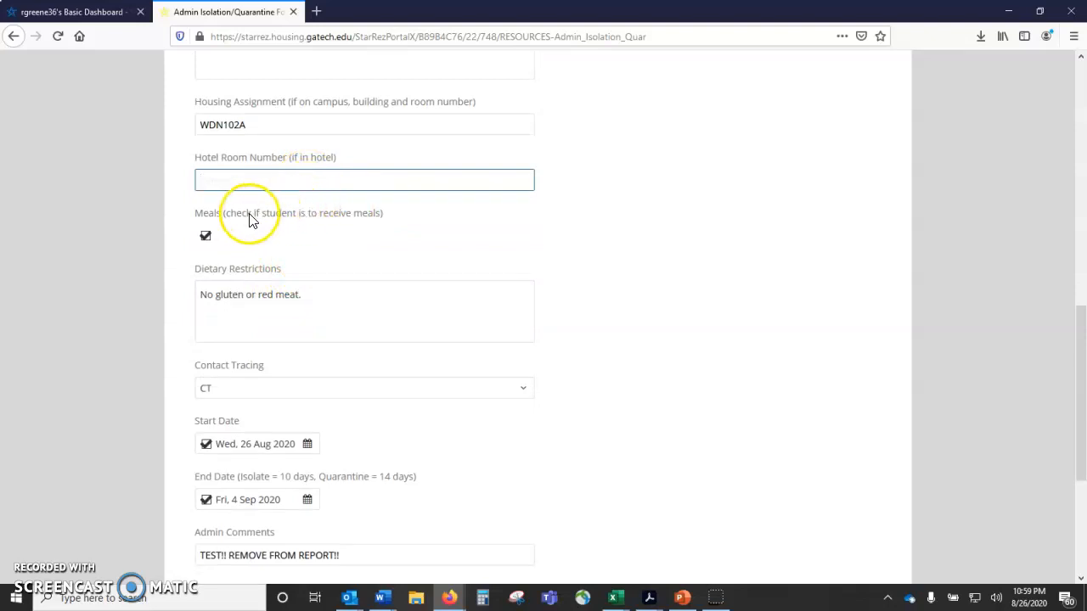
pyautogui.scroll(-1, 246, 195)
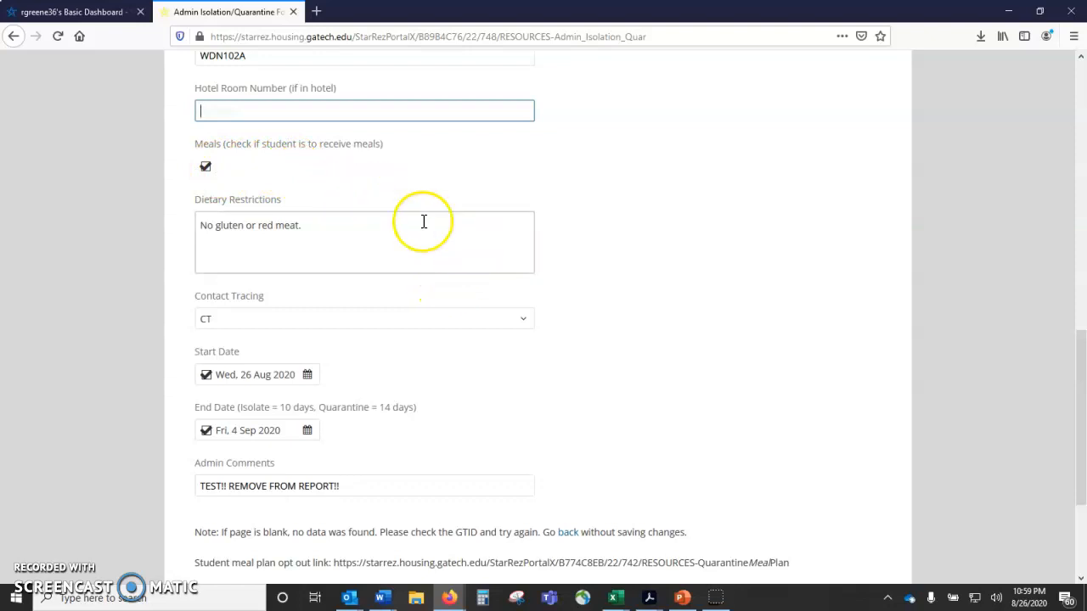
pyautogui.click(205, 169)
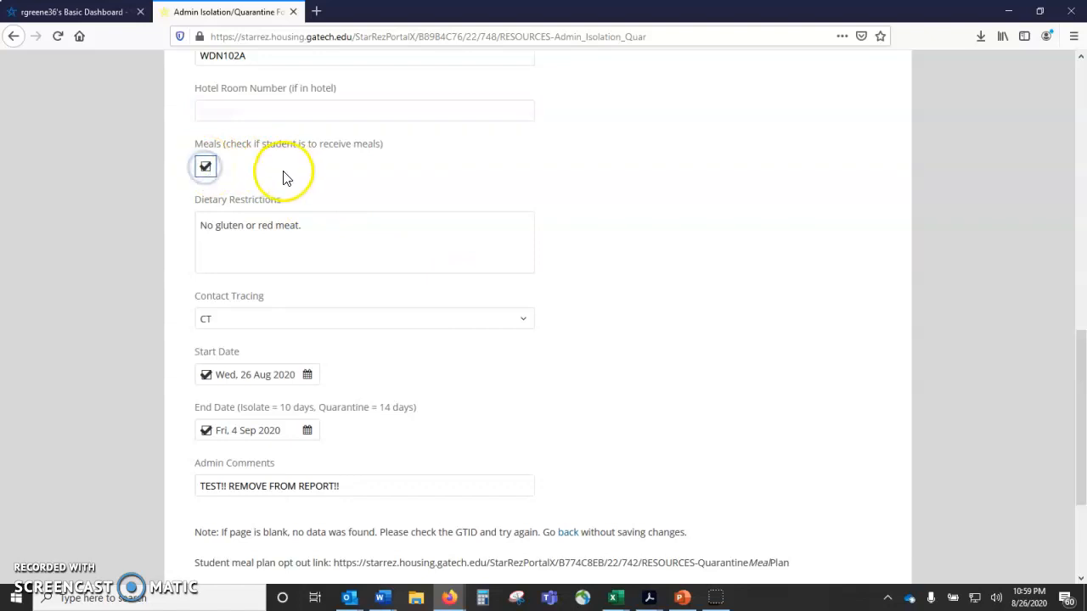
pyautogui.scroll(-3, 283, 174)
pyautogui.moveTo(338, 377); pyautogui.dragTo(811, 381)
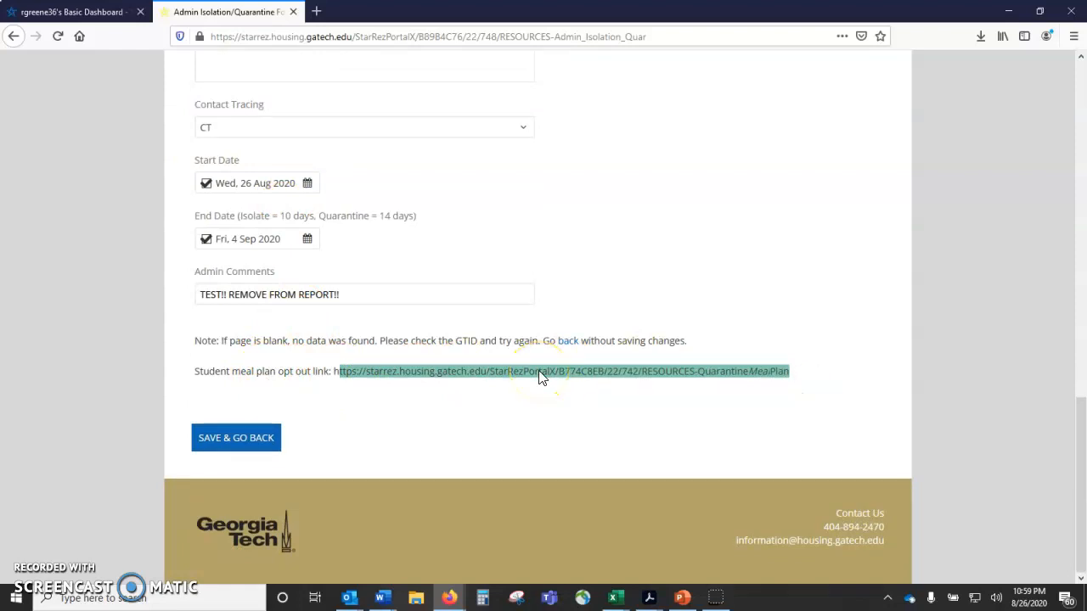
# Step: Review the Housing Assignment and Meals fields again and place the text cursor at the end of the Dietary Restrictions entry
pyautogui.scroll(7, 540, 377)
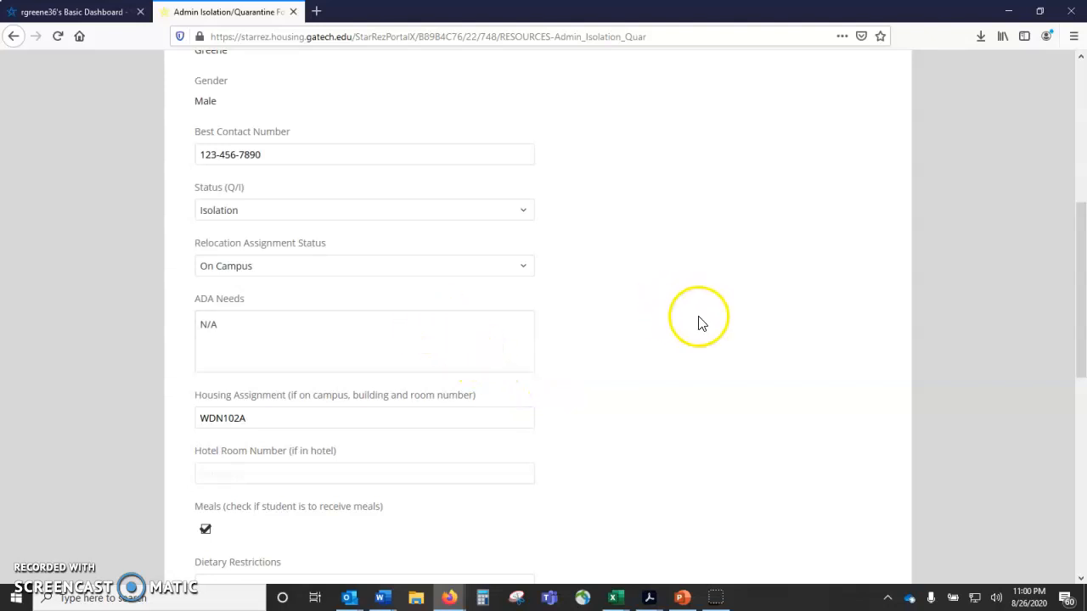
pyautogui.scroll(-4, 690, 327)
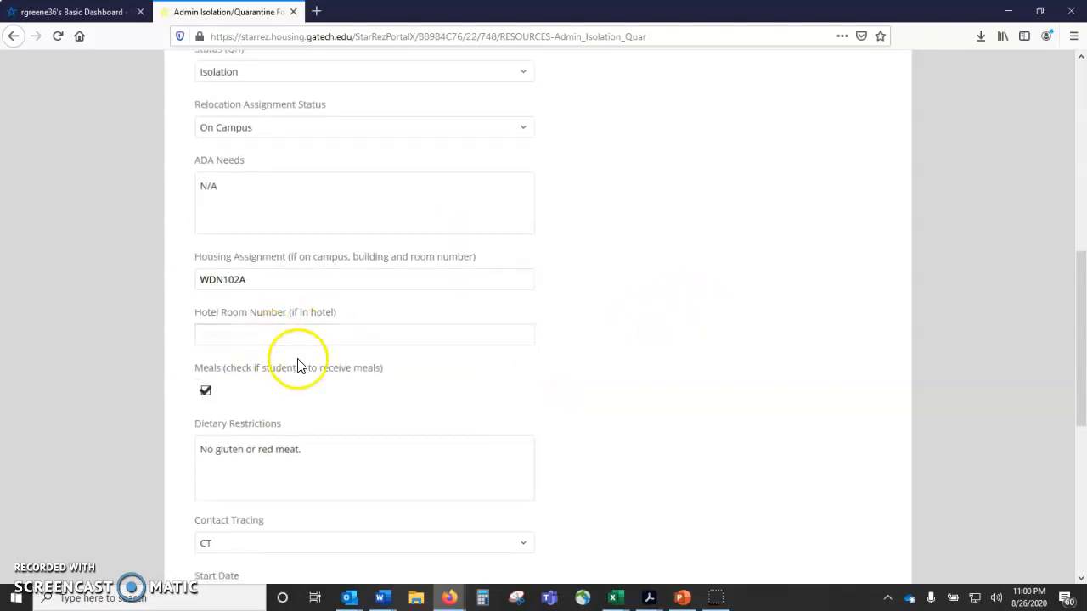
pyautogui.click(328, 240)
pyautogui.write('.')
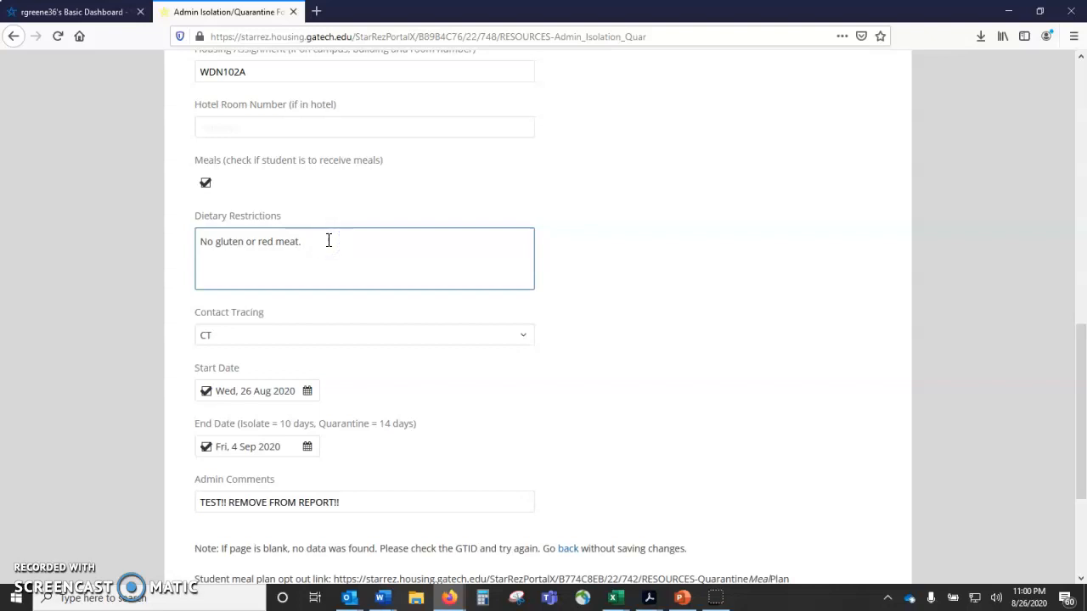
pyautogui.click(315, 243)
pyautogui.scroll(-1, 335, 250)
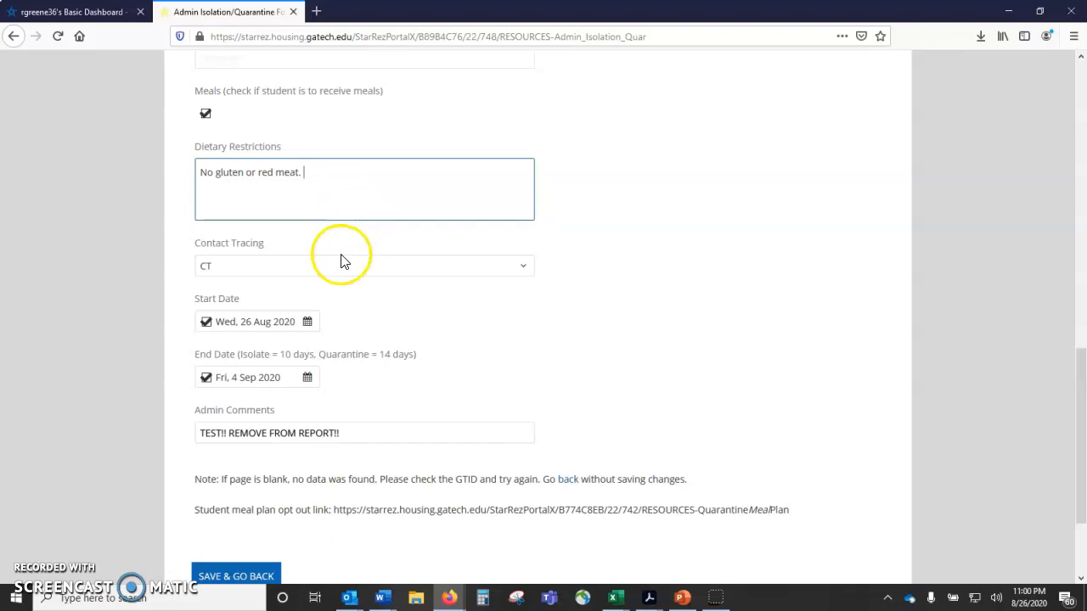
# Step: Examine the Contact Tracing choices, CT and Temporary Relocation, and keep CT selected
pyautogui.scroll(-1, 343, 262)
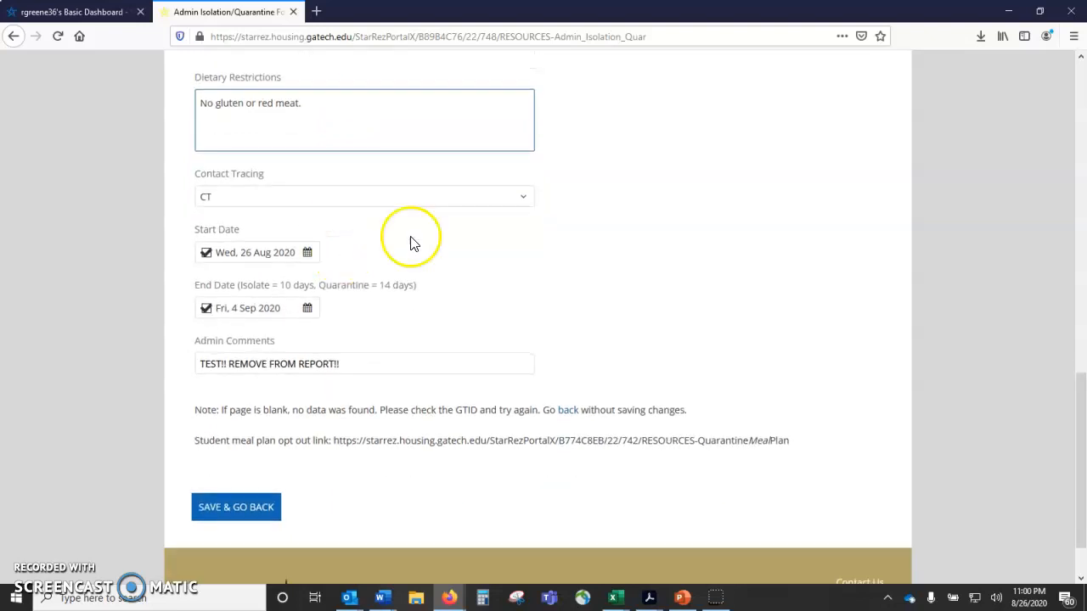
pyautogui.click(260, 196)
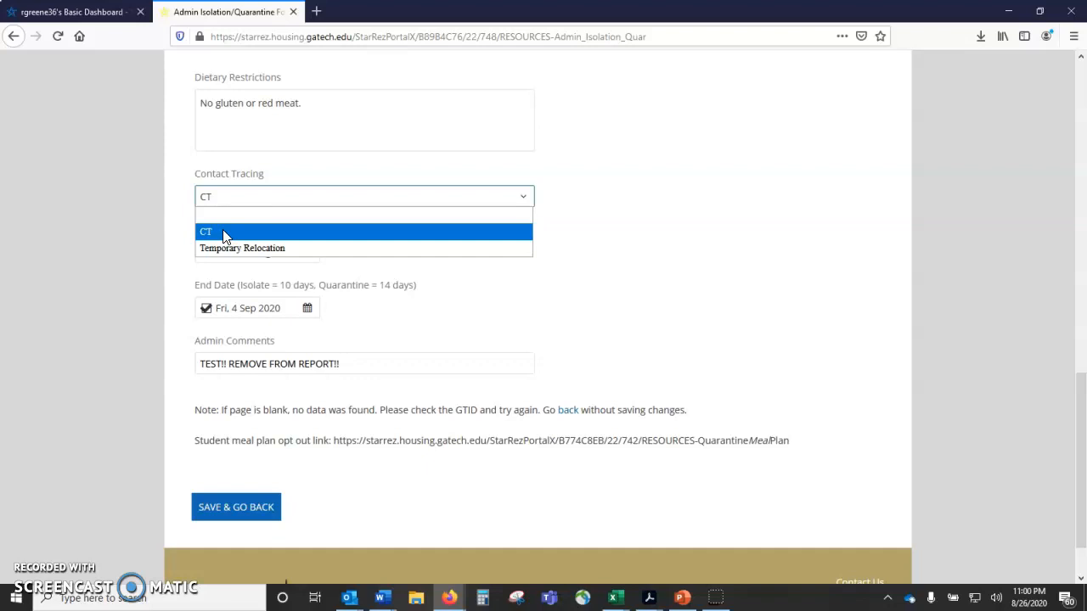
pyautogui.click(227, 255)
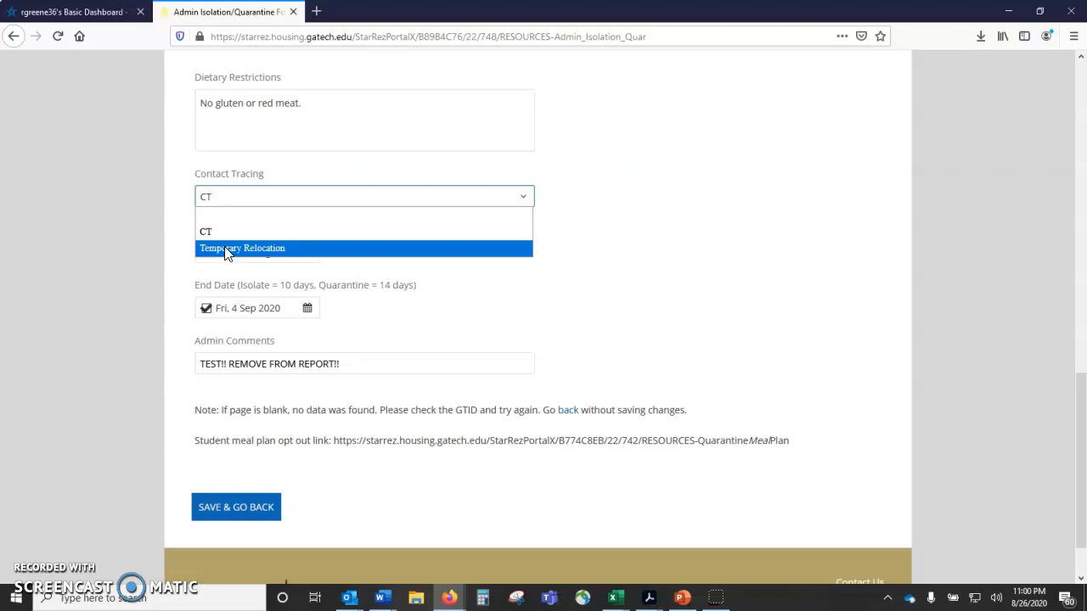
pyautogui.click(212, 230)
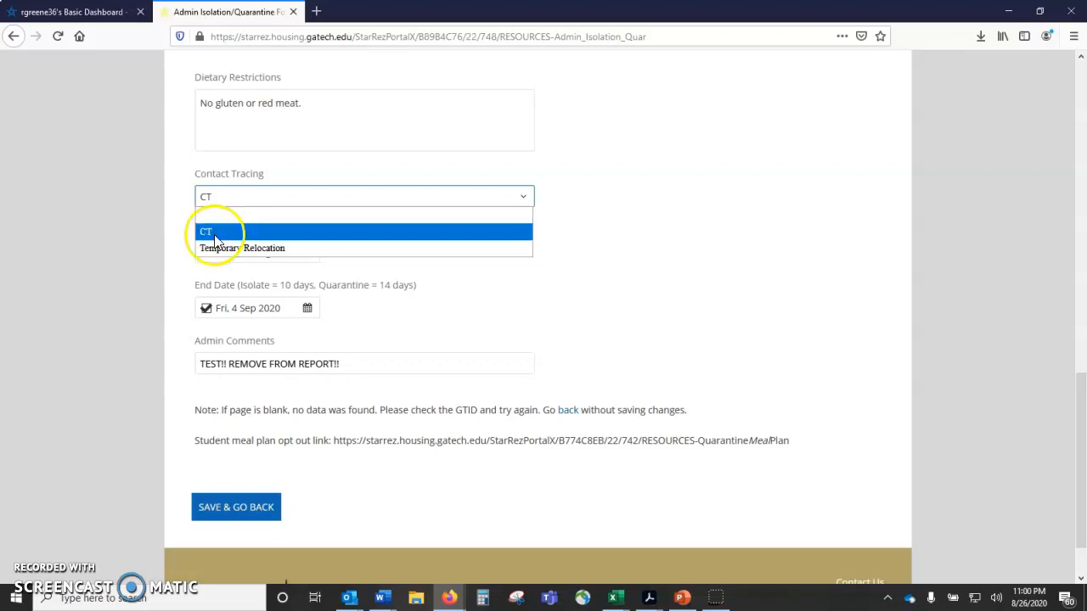
pyautogui.click(229, 204)
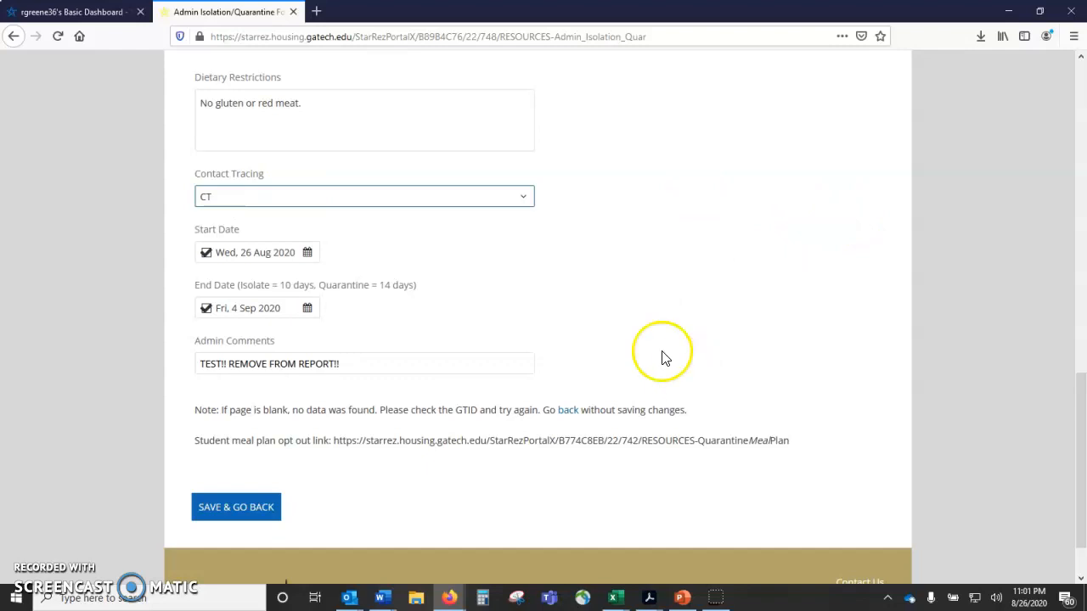
# Step: Switch Contact Tracing to Temporary Relocation and set it back to CT
pyautogui.click(522, 198)
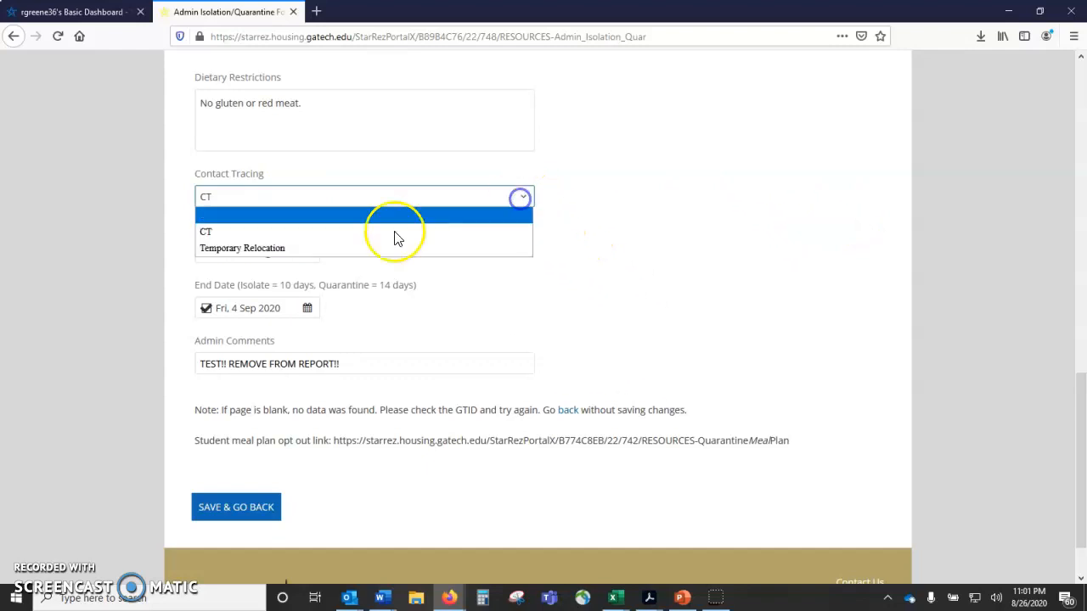
pyautogui.click(271, 251)
pyautogui.click(286, 196)
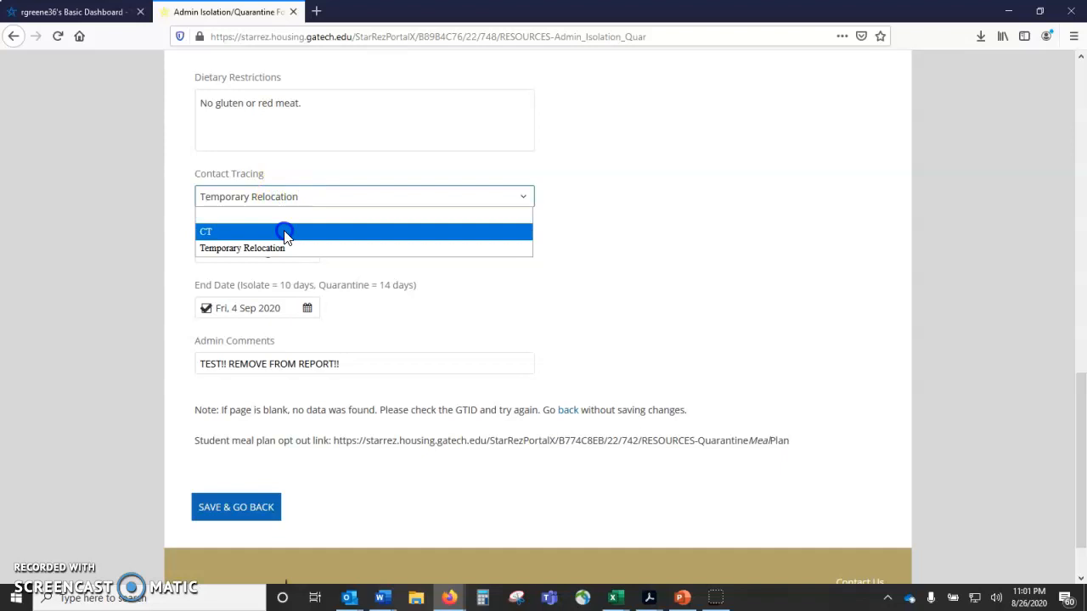
pyautogui.click(284, 232)
pyautogui.click(660, 226)
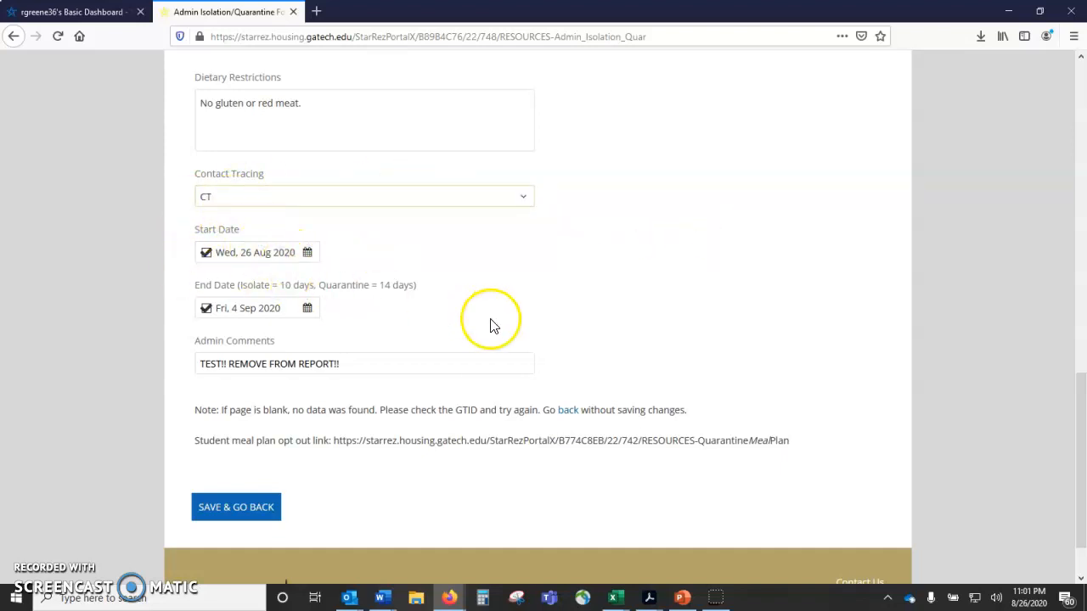
# Step: Review the Start Date and End Date fields and place the text cursor at the end of the Admin Comments entry
pyautogui.scroll(3, 491, 331)
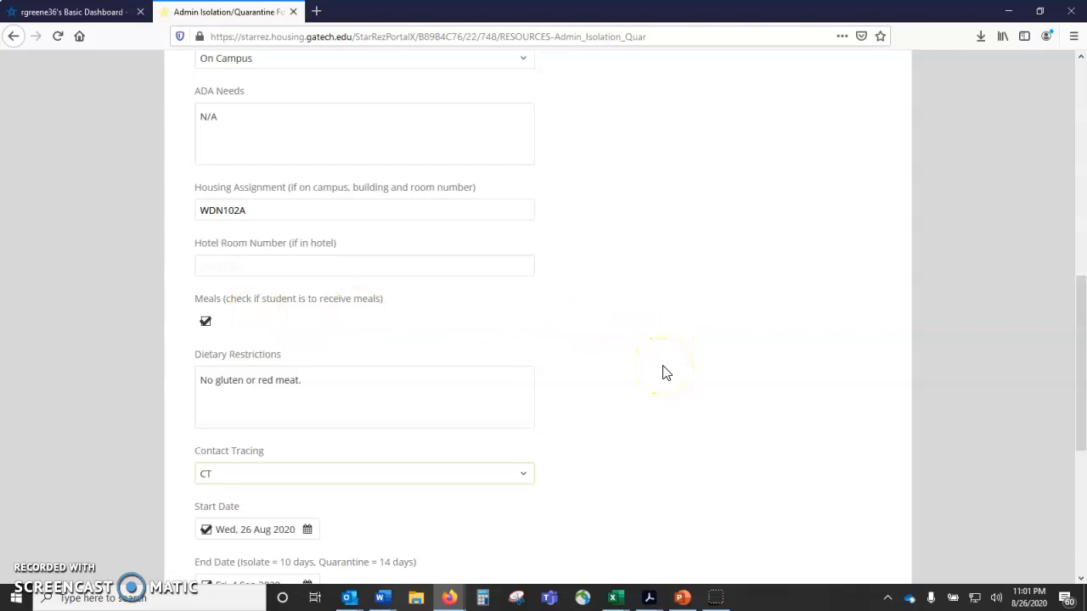
pyautogui.scroll(-4, 658, 369)
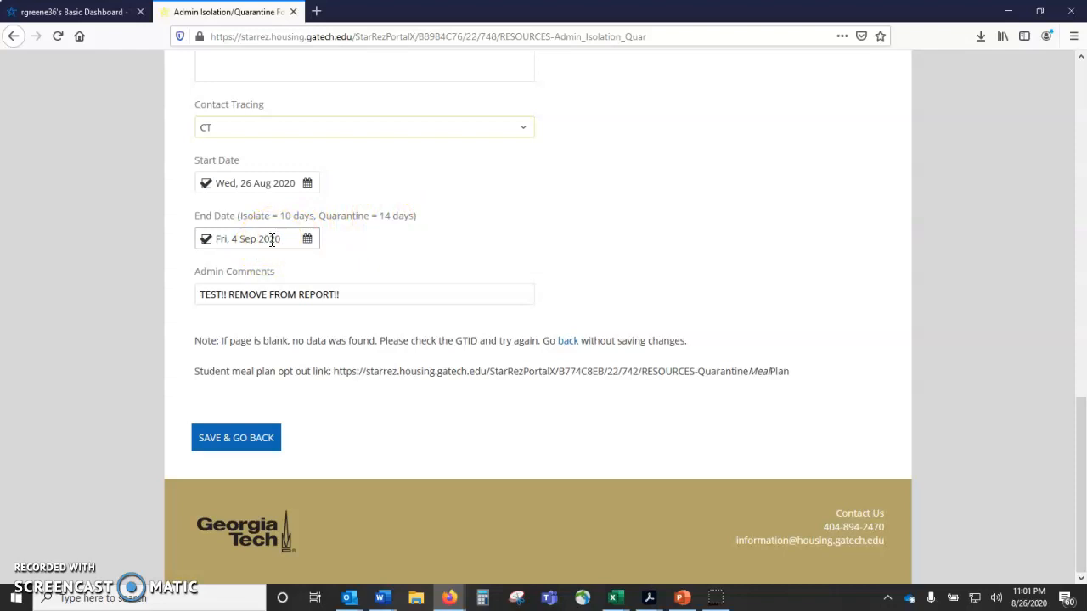
pyautogui.scroll(2, 339, 263)
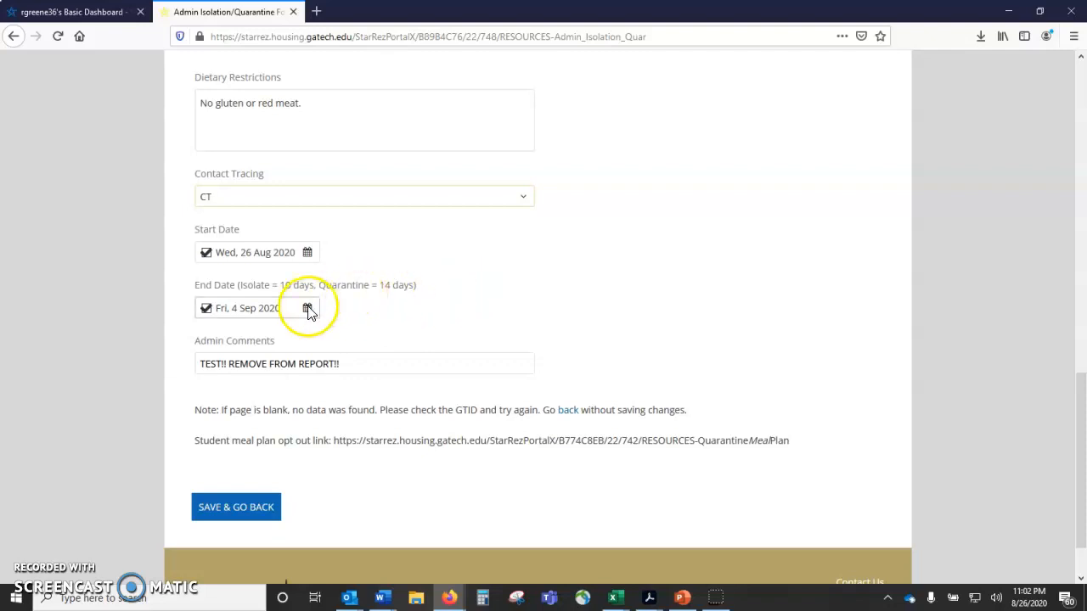
pyautogui.click(336, 365)
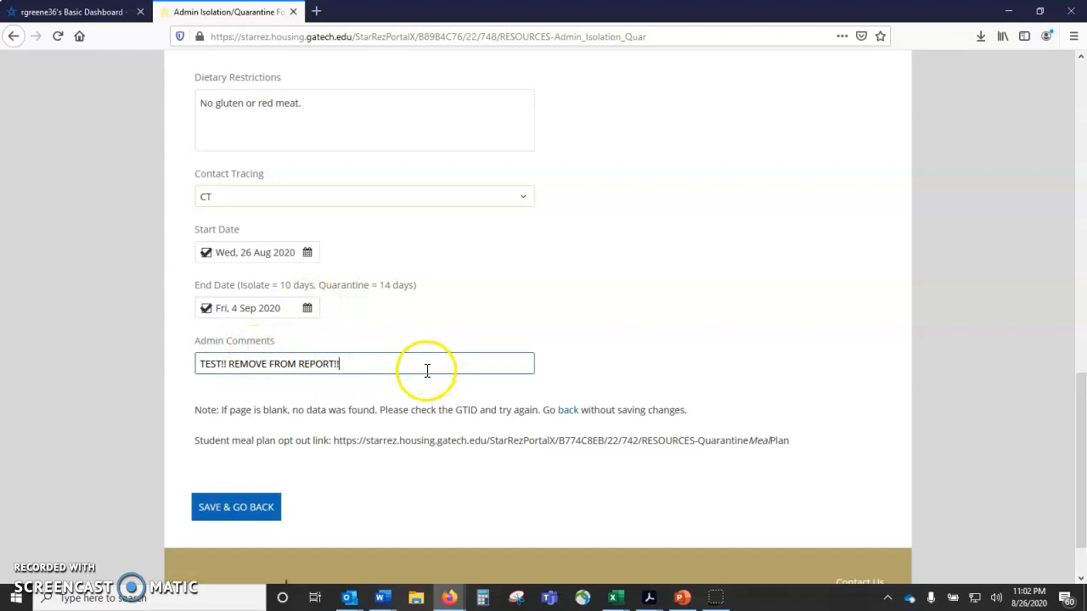
pyautogui.click(304, 383)
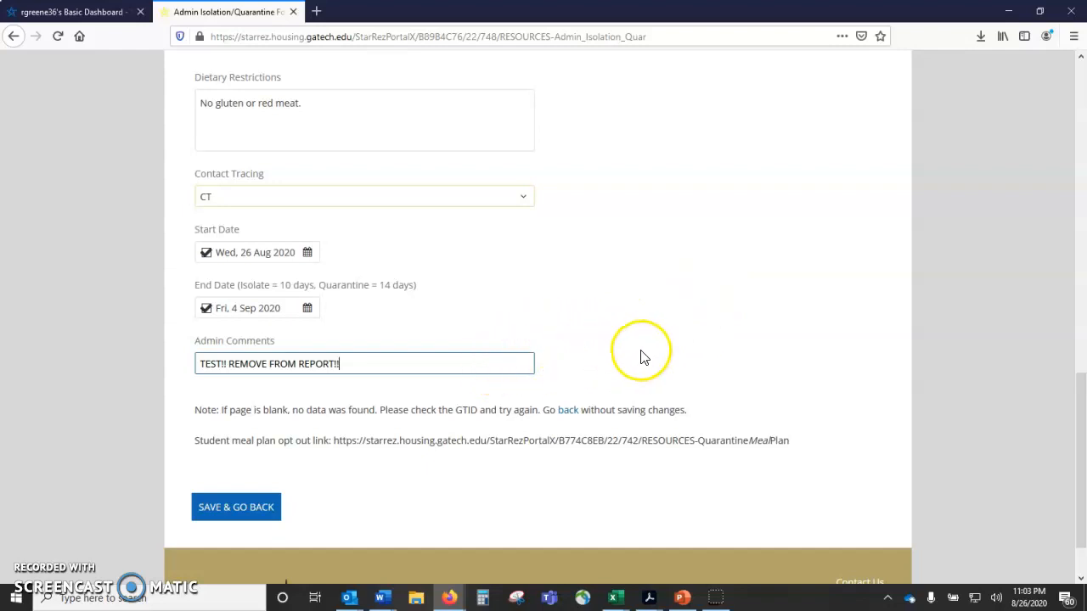
# Step: Review the form again from the student's identification details through the contact, status and housing assignment fields
pyautogui.scroll(15, 645, 355)
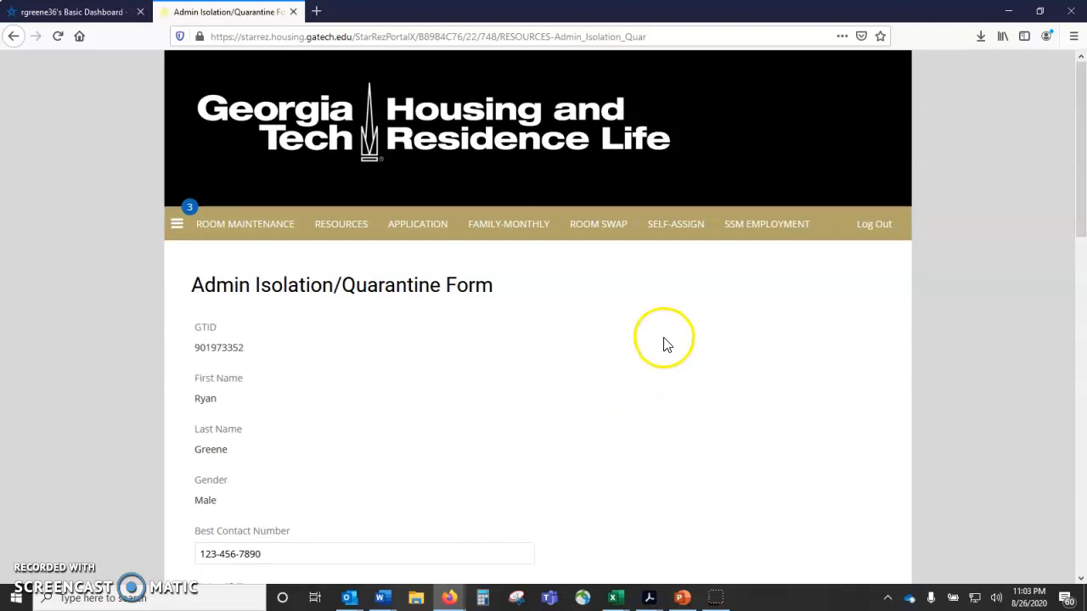
pyautogui.scroll(-15, 665, 341)
pyautogui.scroll(-3, 664, 341)
pyautogui.scroll(9, 478, 504)
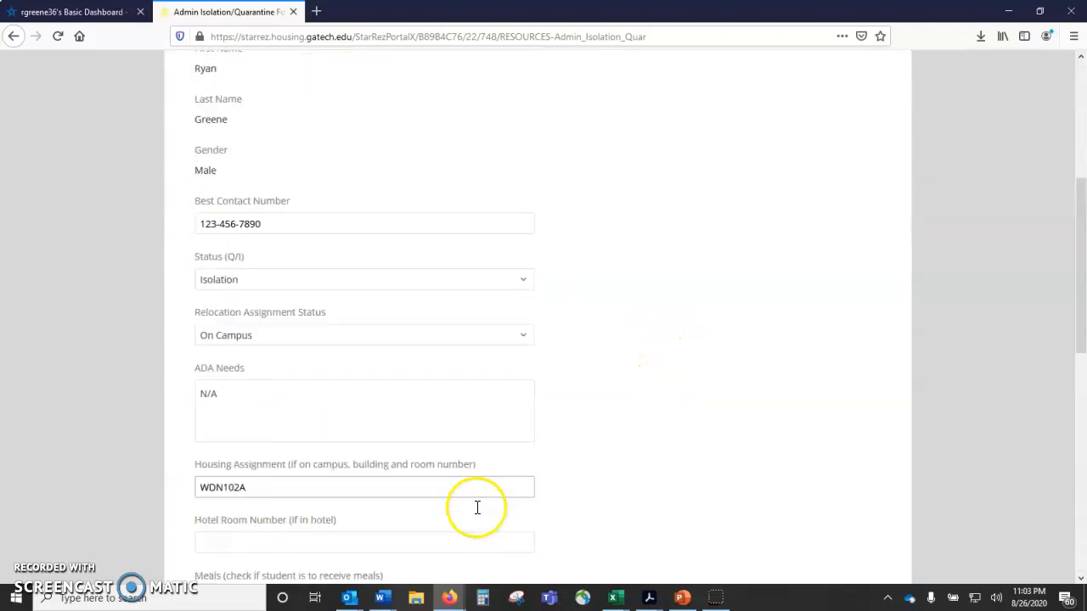